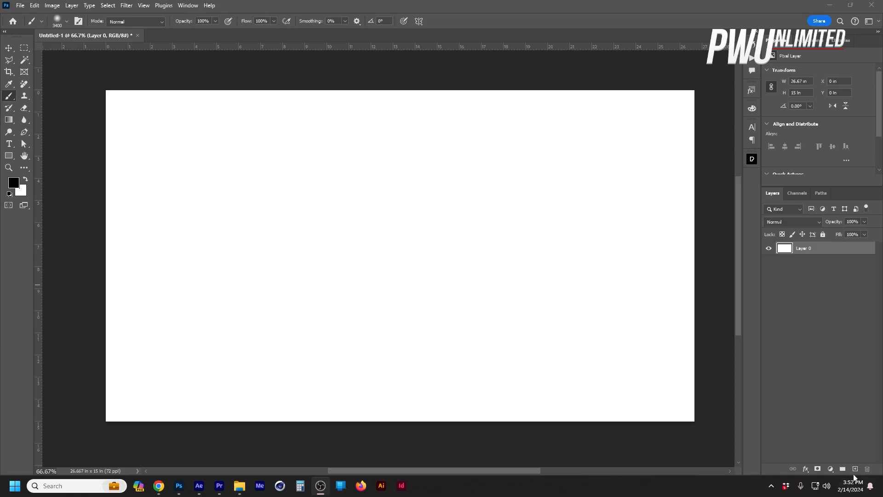
Add a new blank layer with default settings above the white Layer 0.
left_click(855, 469)
key("Delete")
left_click(827, 294)
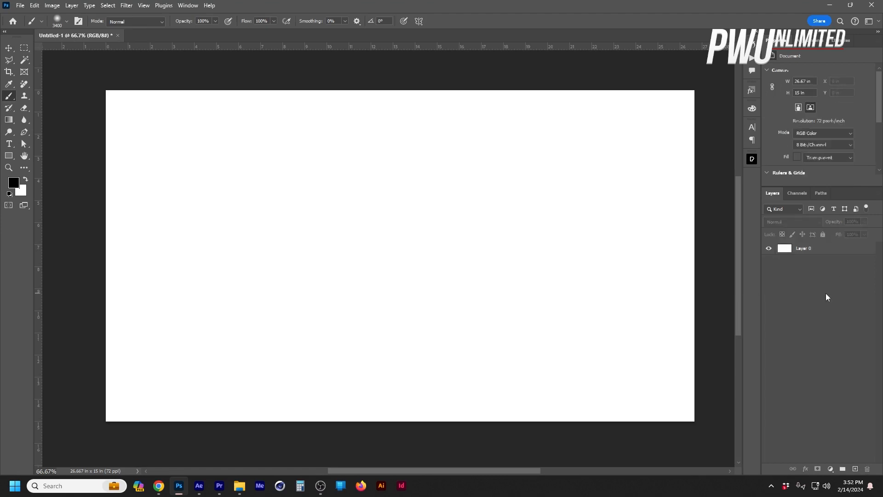
key("ctrl+shift+n")
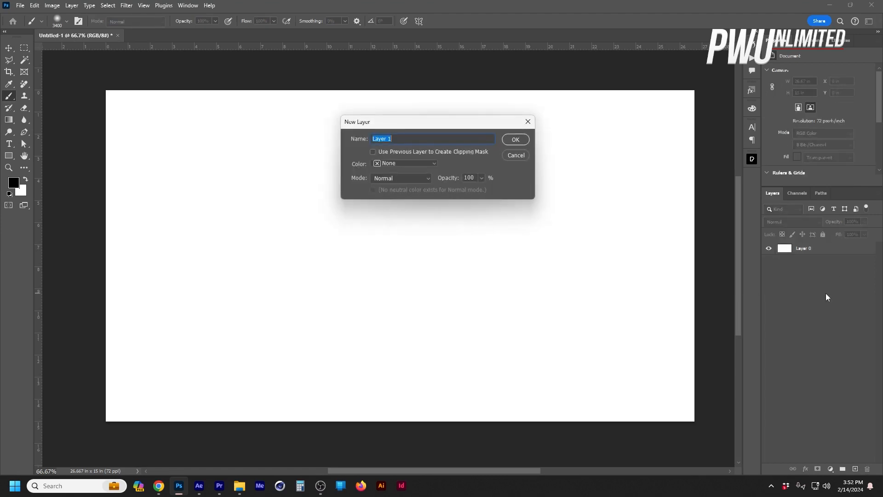
key("Return")
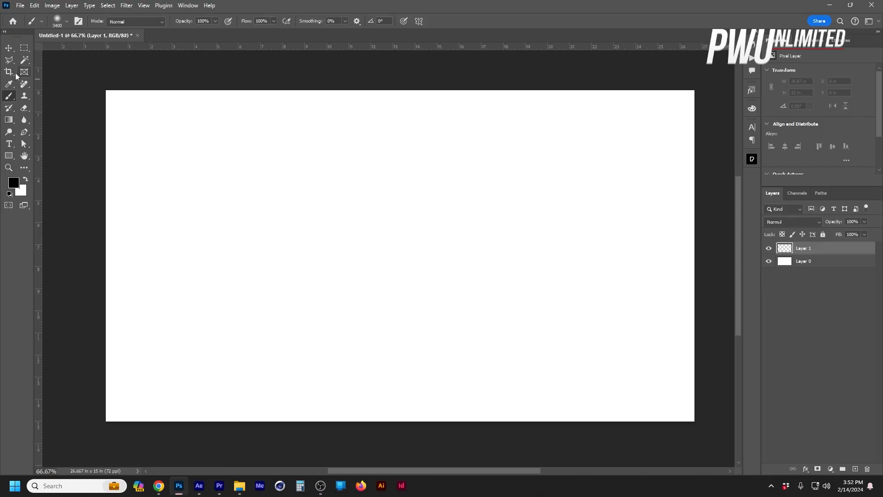
Set up the Brush tool with a round general brush at 0% hardness and a size of 92 px.
left_click(8, 49)
left_click(9, 97)
right_click(352, 167)
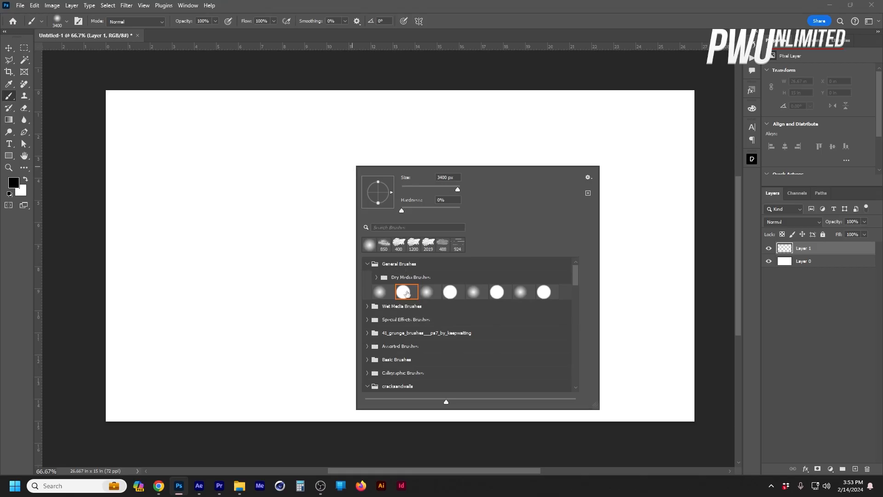
left_click(406, 292)
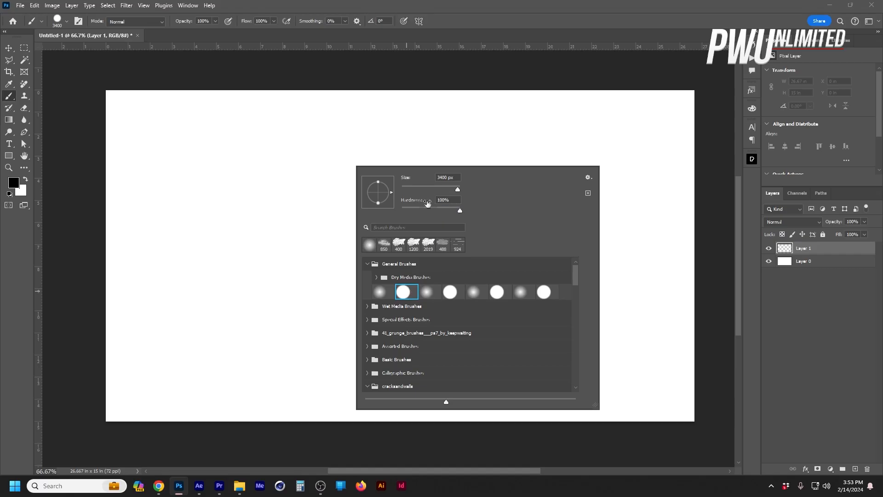
left_click_drag(455, 211, 346, 212)
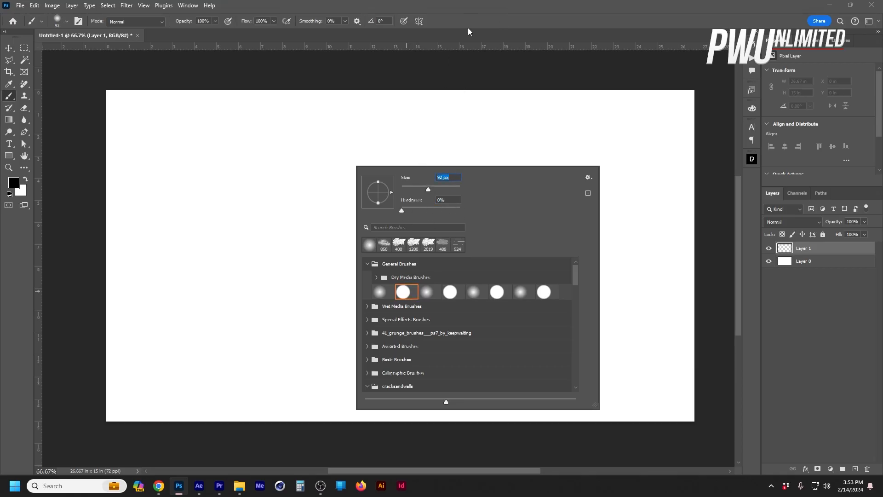
left_click(447, 122)
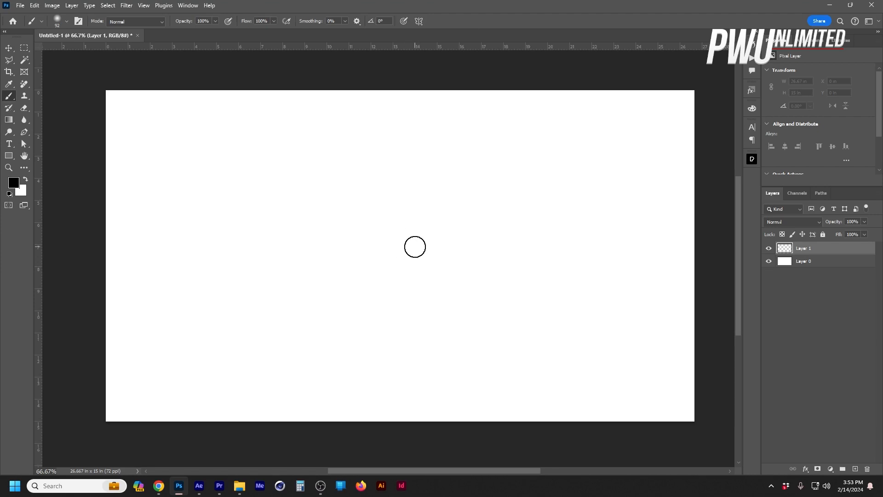
Set the foreground color to light blue 90bcff.
left_click(13, 183)
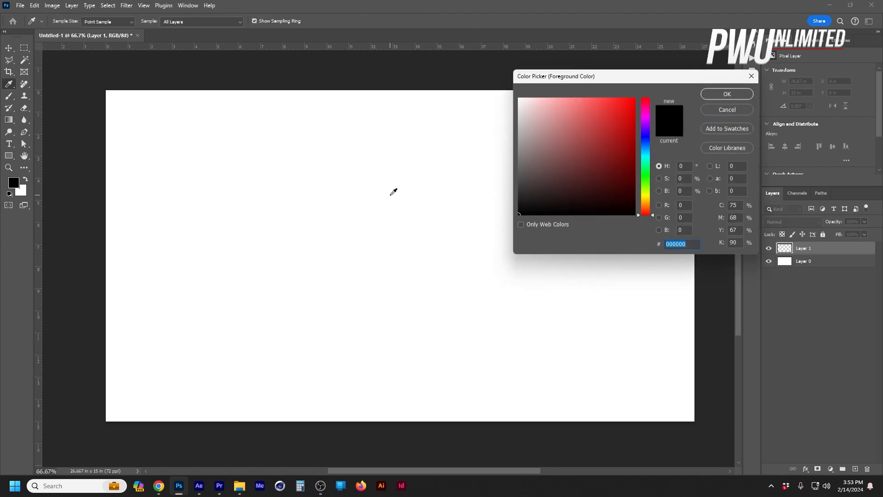
type("90")
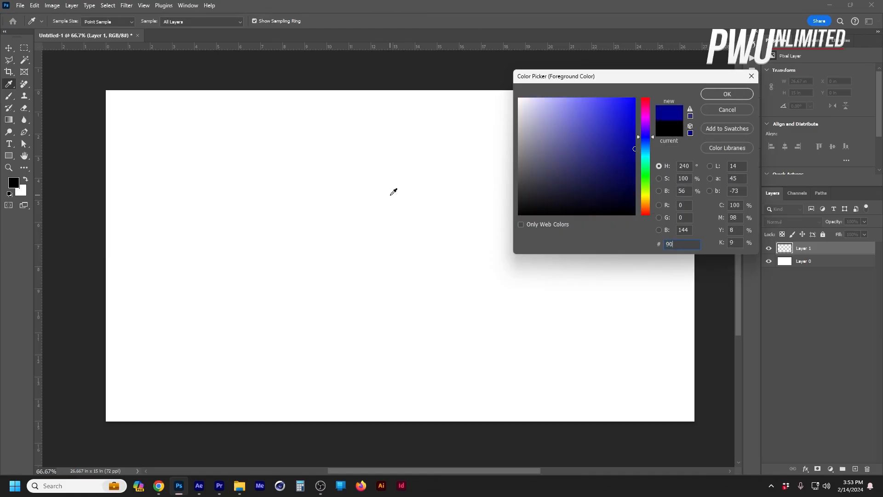
type("b")
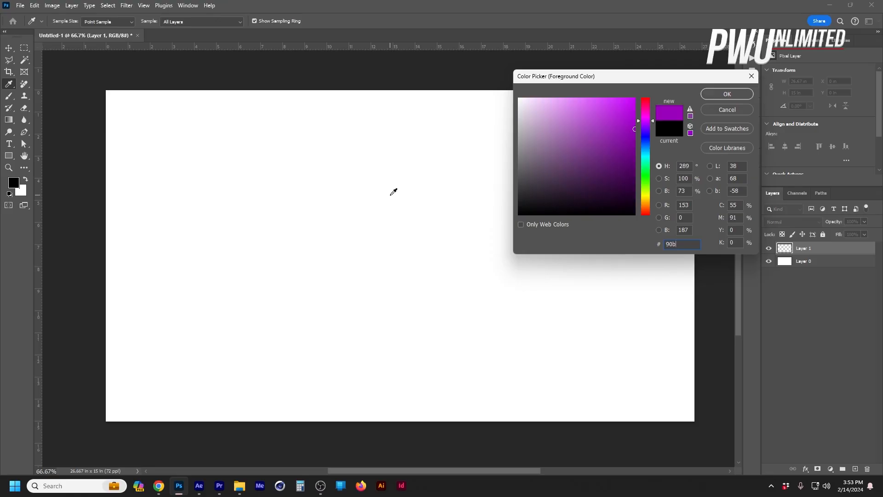
type("cff")
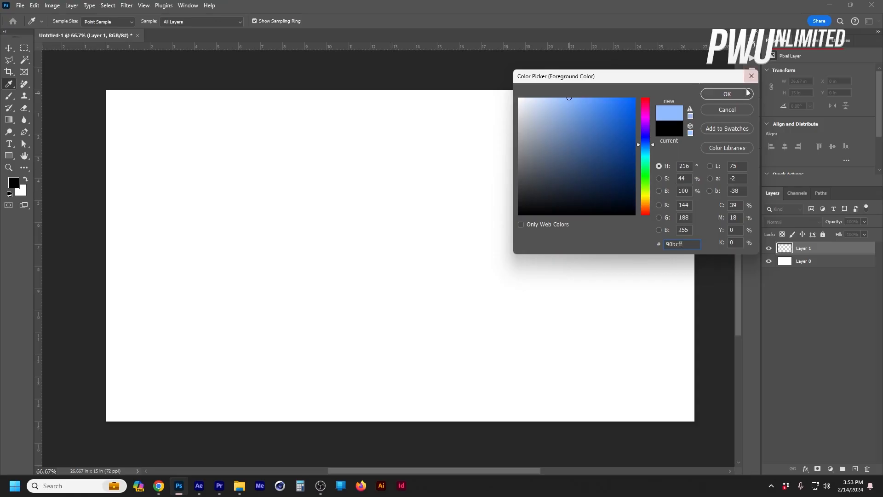
left_click(727, 94)
Enlarge the soft brush to 3400 px.
key("b")
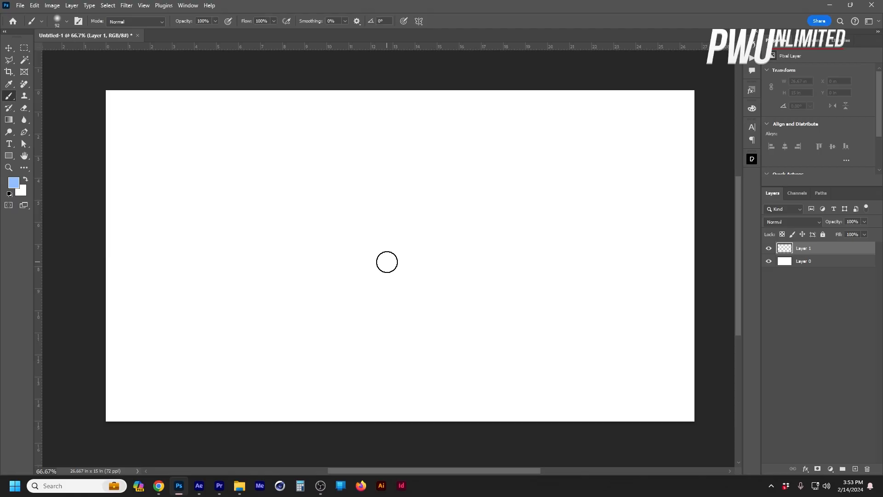
key("bracketleft")
key("bracketleft")
key("bracketleft")
key("bracketright")
key("bracketright")
key("bracketright")
key("bracketright")
key("bracketright")
key("bracketright")
key("bracketright")
key("bracketright")
key("bracketright")
key("bracketright")
key("bracketright")
key("bracketright")
key("bracketright")
key("bracketright")
key("bracketright")
key("bracketright")
key("bracketright")
key("bracketright")
key("bracketright")
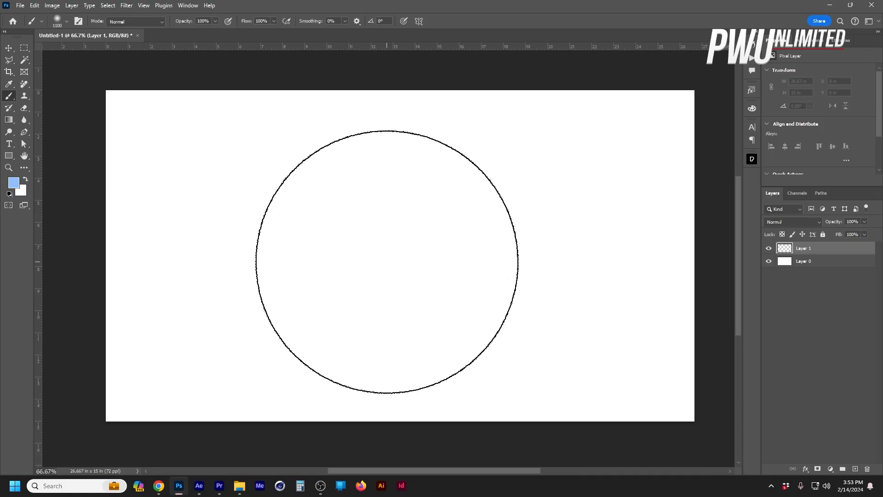
key("bracketright")
key("bracketright")
key("bracketright")
key("bracketright")
key("bracketright")
key("bracketright")
key("bracketright")
key("bracketright")
key("bracketright")
key("bracketright")
key("bracketright")
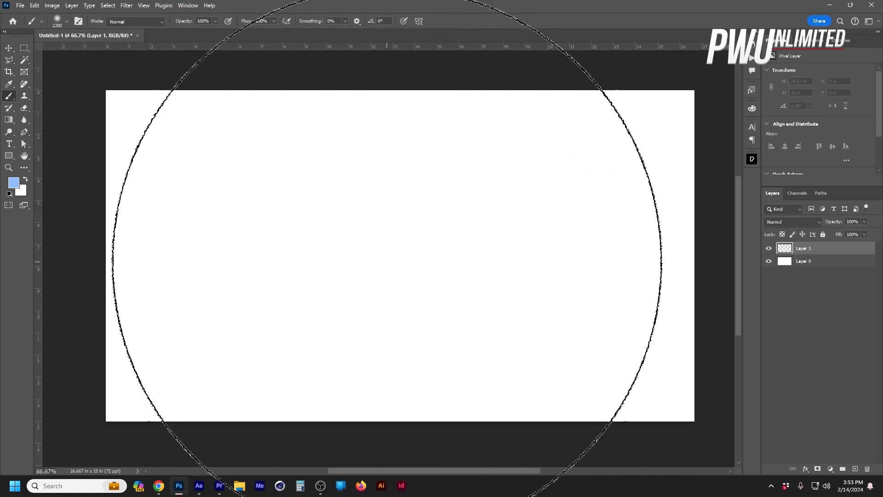
key("bracketright")
key("bracketright")
key("bracketright")
key("bracketright")
key("bracketright")
key("bracketright")
key("bracketright")
key("bracketright")
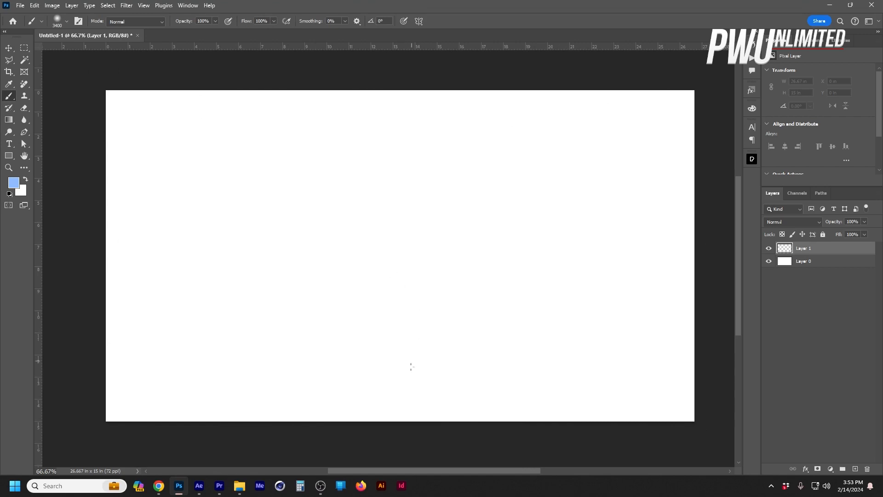
Hide Layer 0 and paint one soft blue dab on Layer 1, centered below the canvas so a glow rises from its bottom edge.
left_click(407, 295, "alt")
left_click(407, 295, "alt")
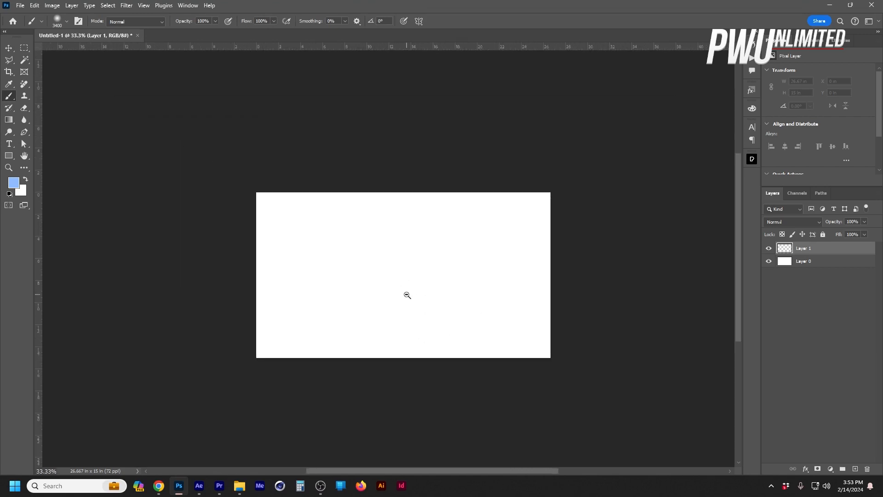
left_click(407, 294, "alt")
left_click(405, 294, "alt")
left_click_drag(405, 293, 405, 170)
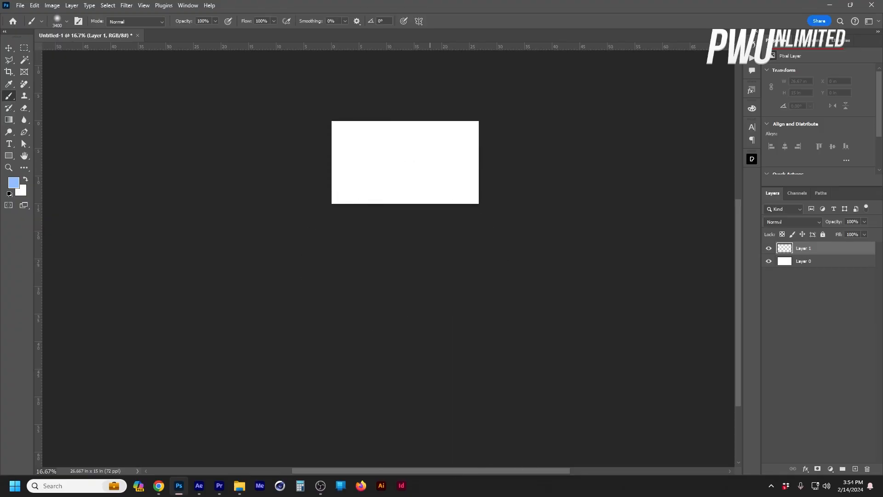
left_click(768, 260)
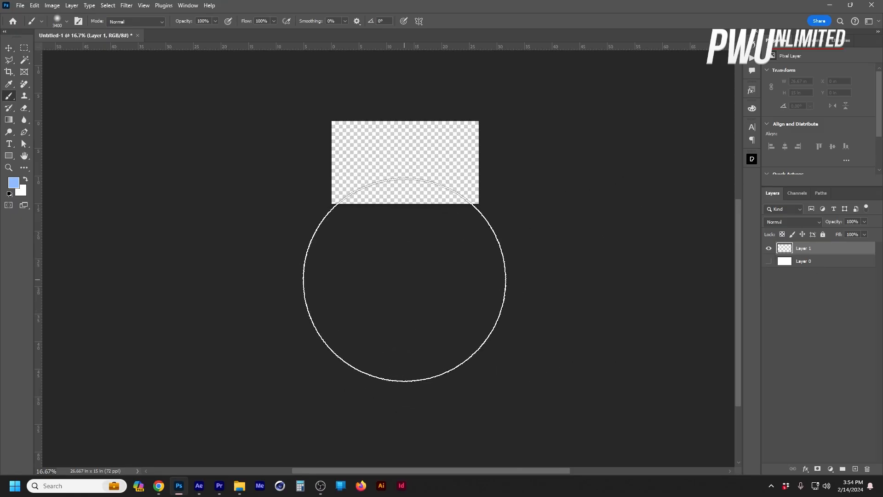
left_click_drag(405, 280, 407, 278)
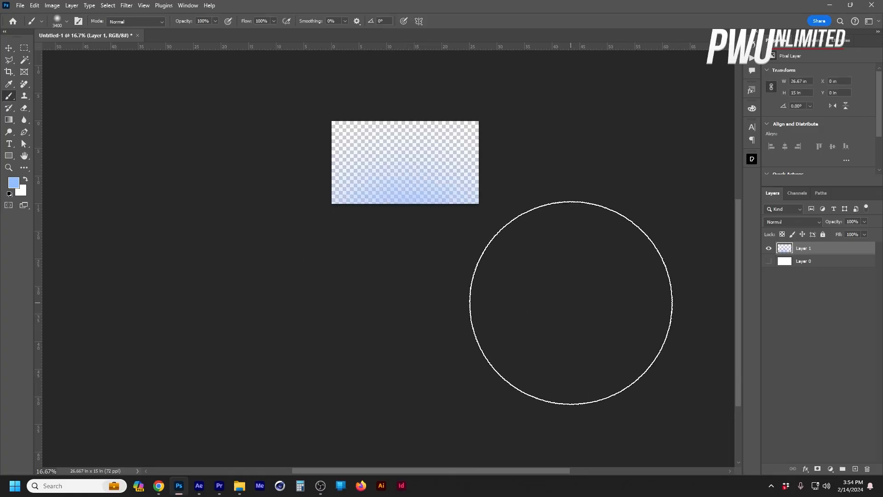
scroll(401, 201, "down", 3)
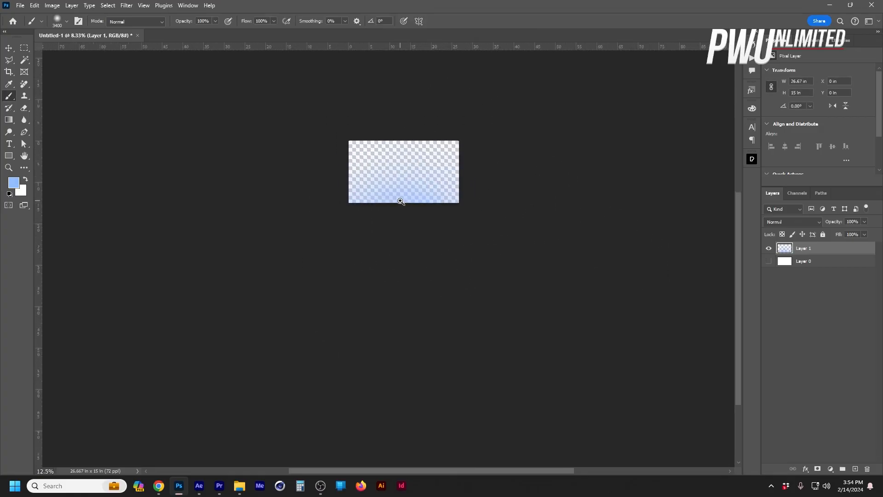
scroll(400, 201, "up", 5)
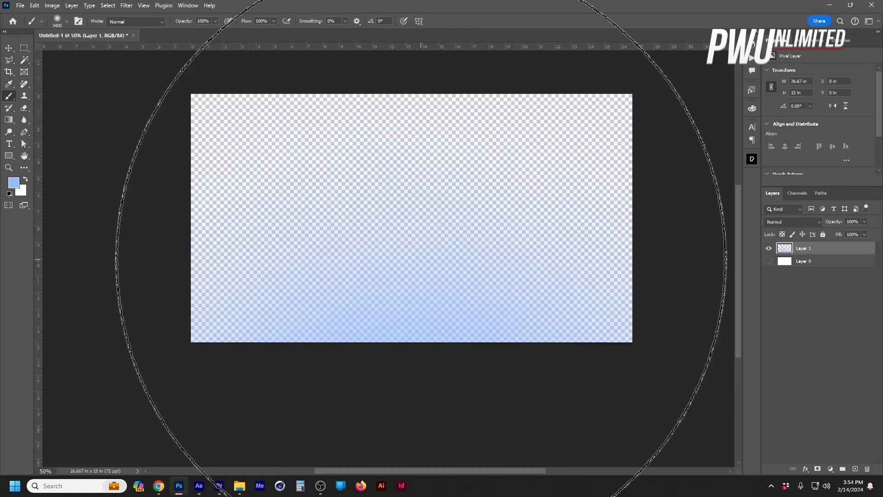
Open Chamber (2).jpg as a separate document and unlock its Background layer.
key("v")
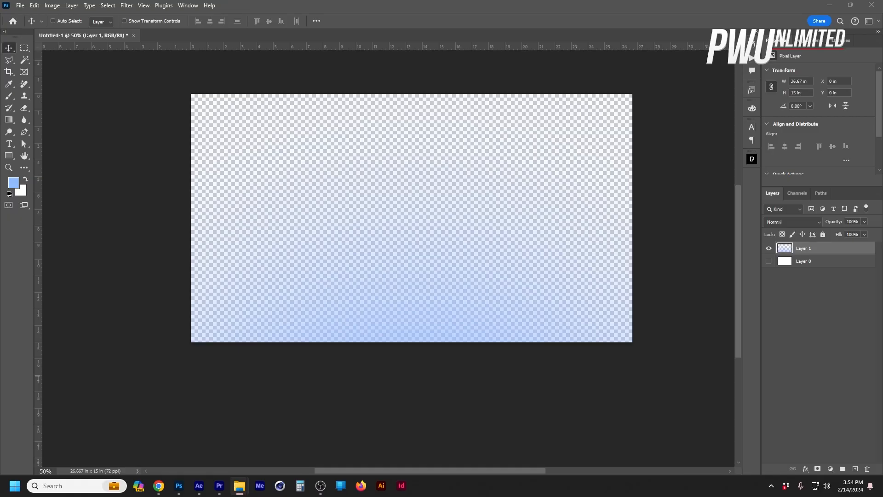
left_click_drag(519, 73, 520, 31)
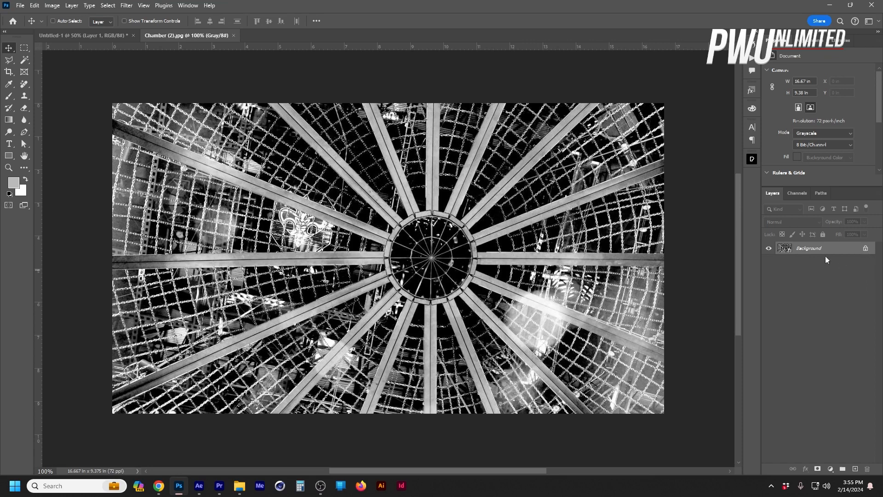
left_click(864, 248)
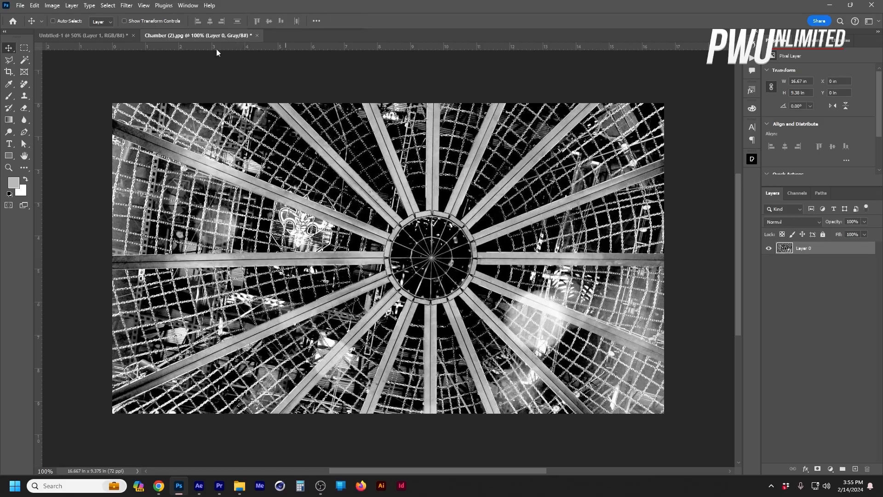
Convert the Chamber image to RGB Color mode.
left_click(52, 5)
mouse_move(120, 17)
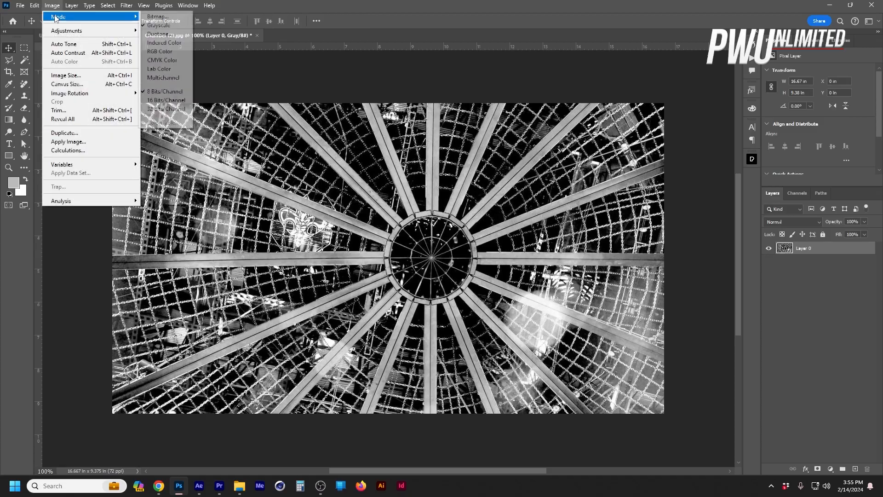
left_click(156, 51)
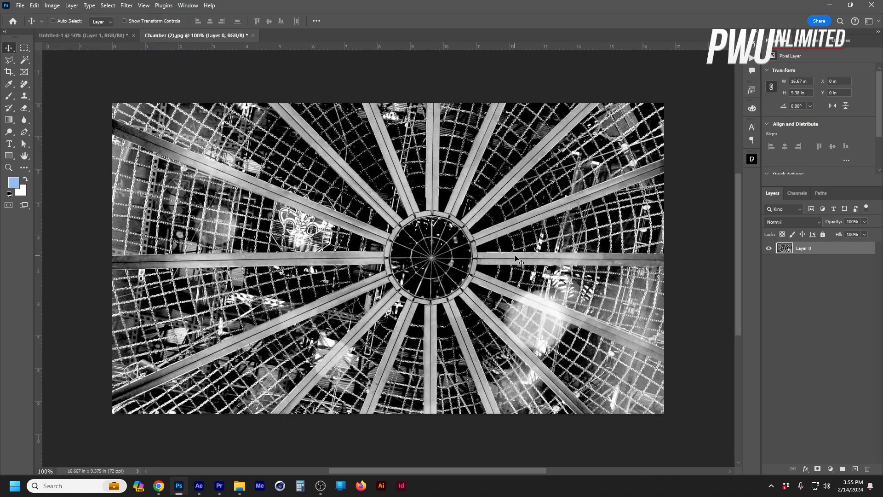
Add a new layer above the Chamber image and set its blend mode to Multiply.
key("ctrl")
key("ctrl+shift+alt+n")
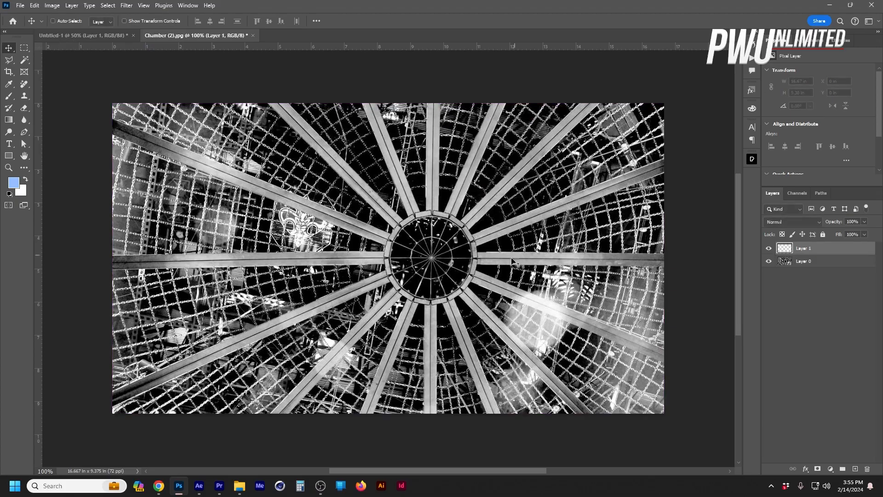
left_click(793, 222)
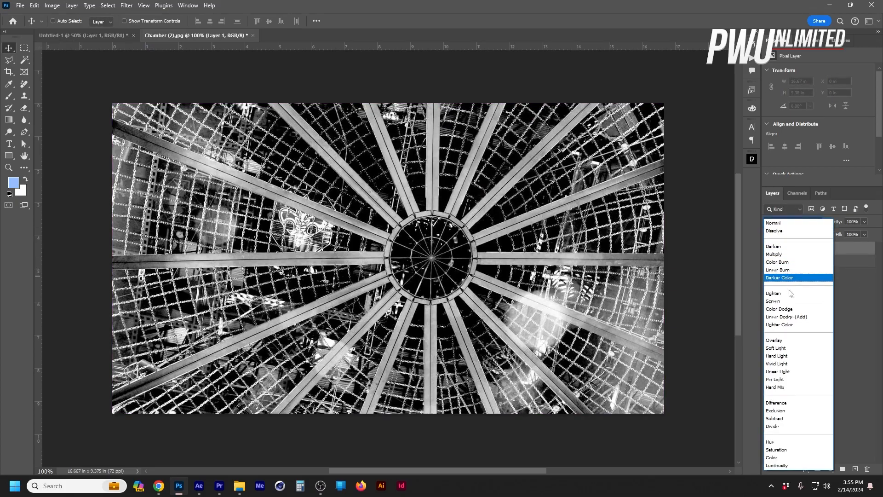
left_click(785, 256)
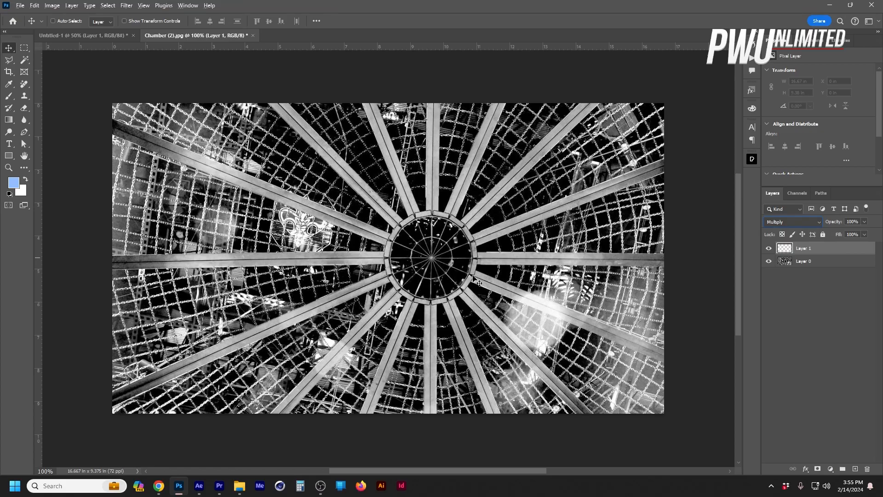
Fill the Multiply layer with the light blue foreground color, with the white background color, and with light blue again.
key("alt+BackSpace")
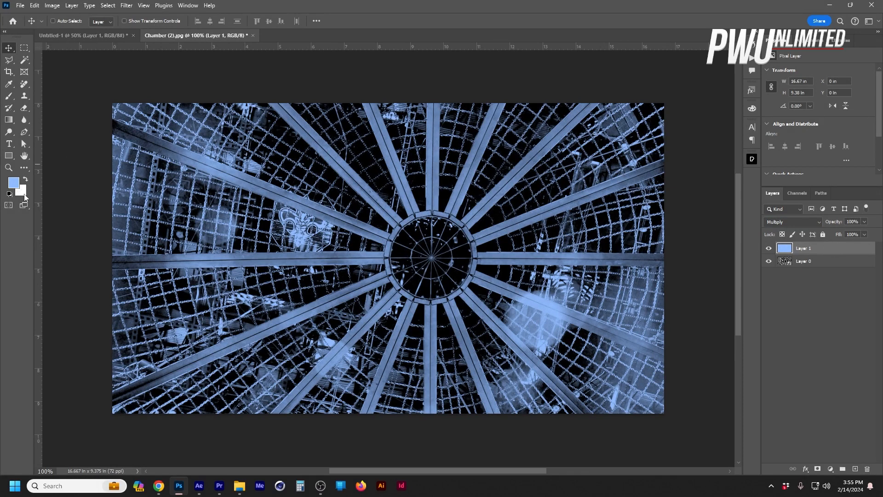
key("ctrl+BackSpace")
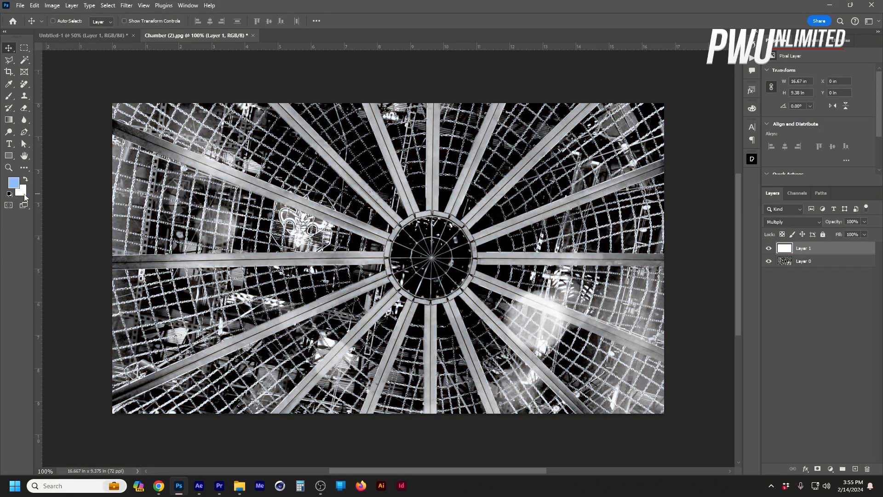
key("alt+BackSpace")
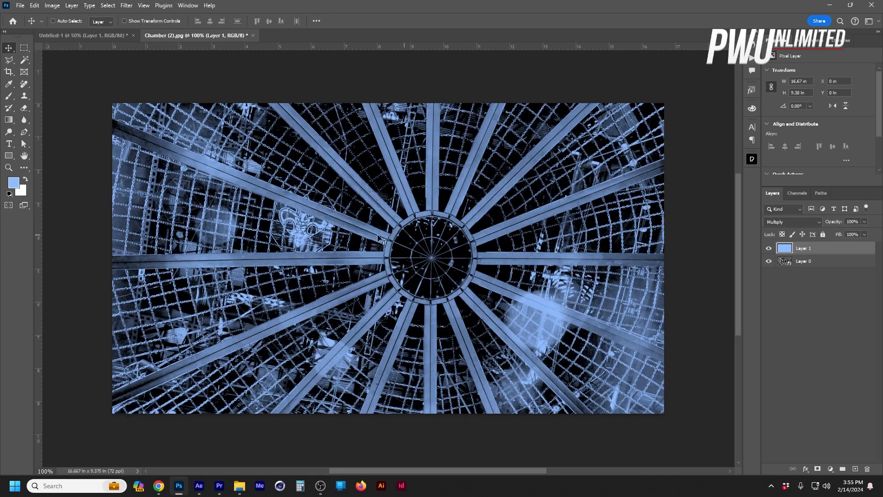
Choose a darker, muted blue as the foreground color and fill the Multiply layer with it.
left_click(12, 185)
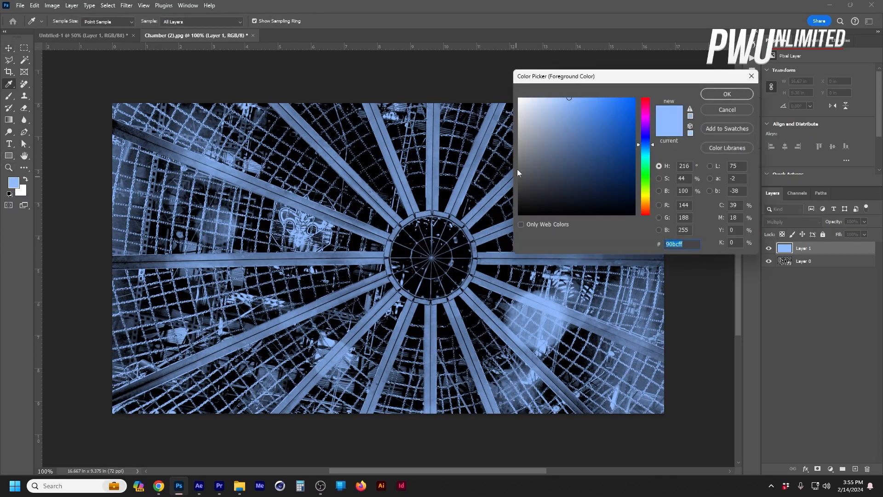
left_click(573, 151)
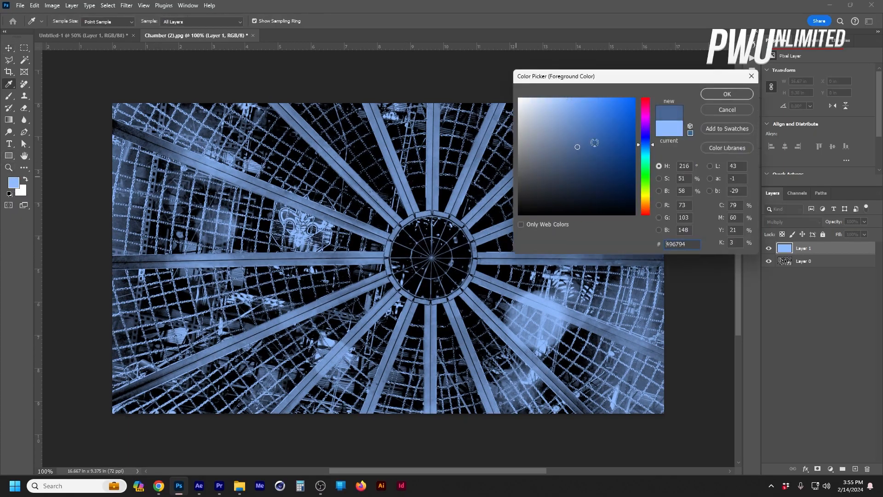
left_click(738, 98)
key("alt+BackSpace")
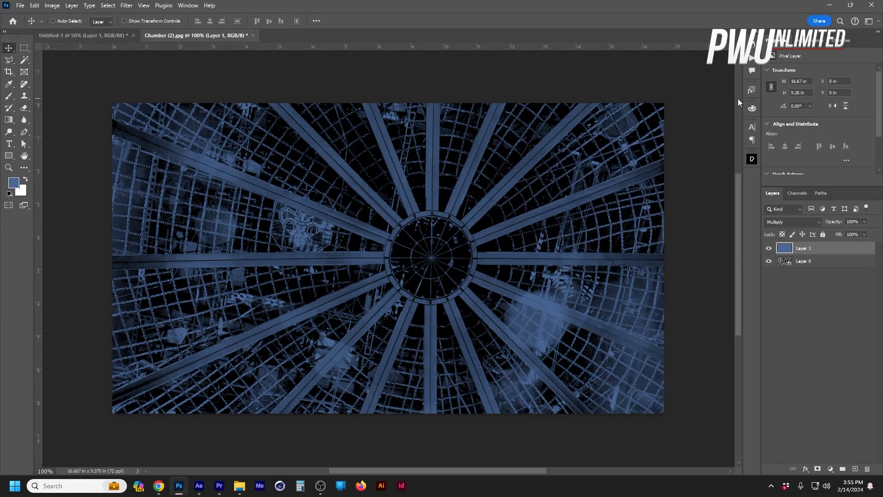
Try a slightly grayer, less saturated blue as the foreground color and refill the Multiply layer with it.
left_click(15, 187)
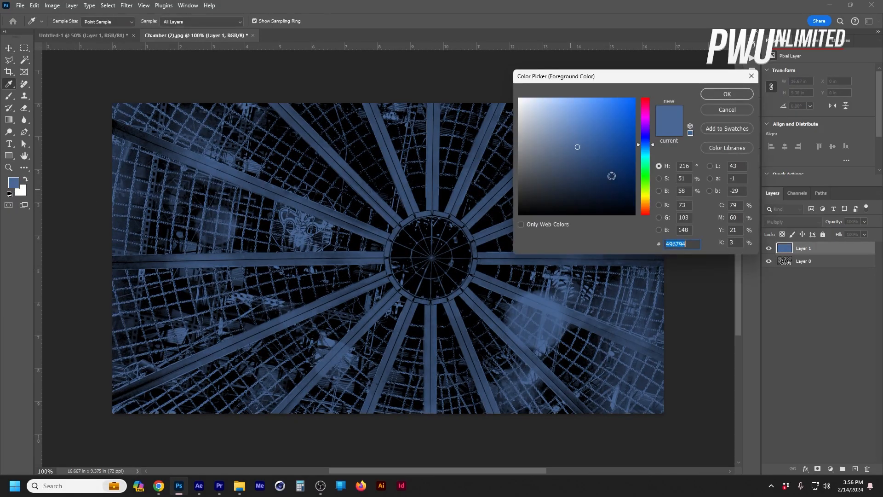
left_click_drag(582, 157, 564, 152)
left_click(726, 94)
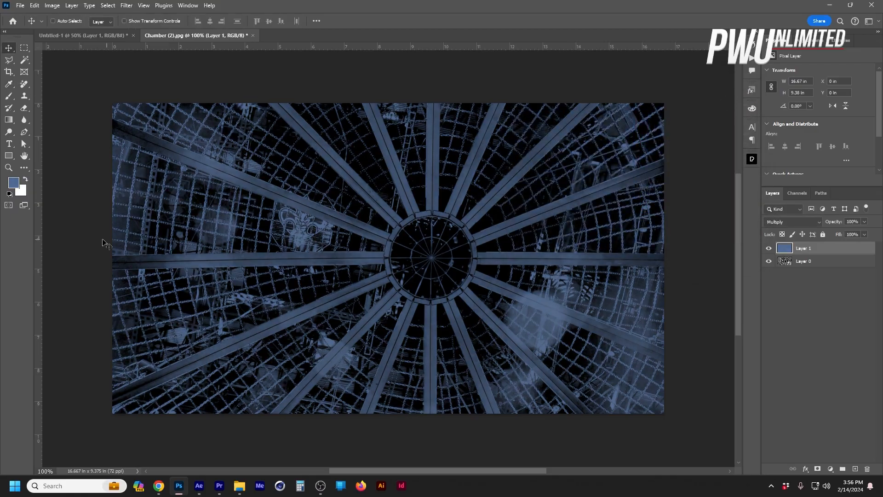
Choose a more saturated medium blue as the foreground color and fill the Multiply layer with it.
left_click(13, 183)
left_click_drag(565, 148, 577, 147)
key("Return")
Add a new layer above the blue Multiply layer and fill it with black (#000000) as the foreground color.
key("ctrl+shift+n")
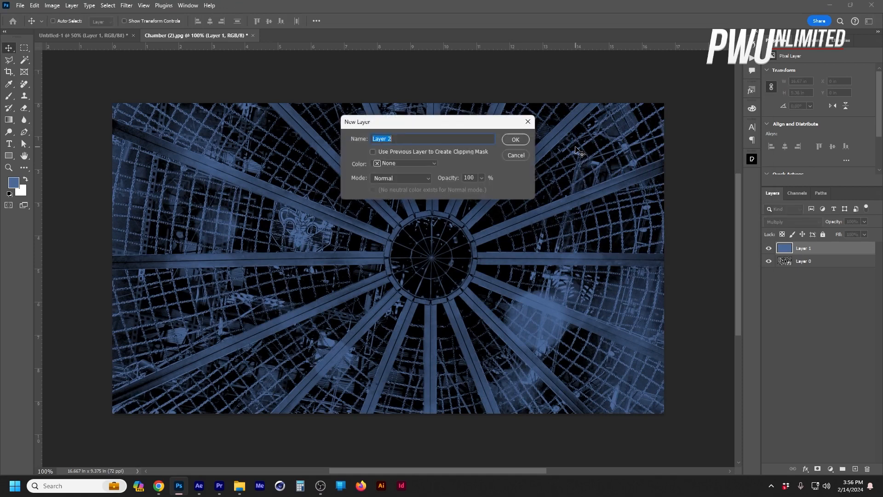
key("Return")
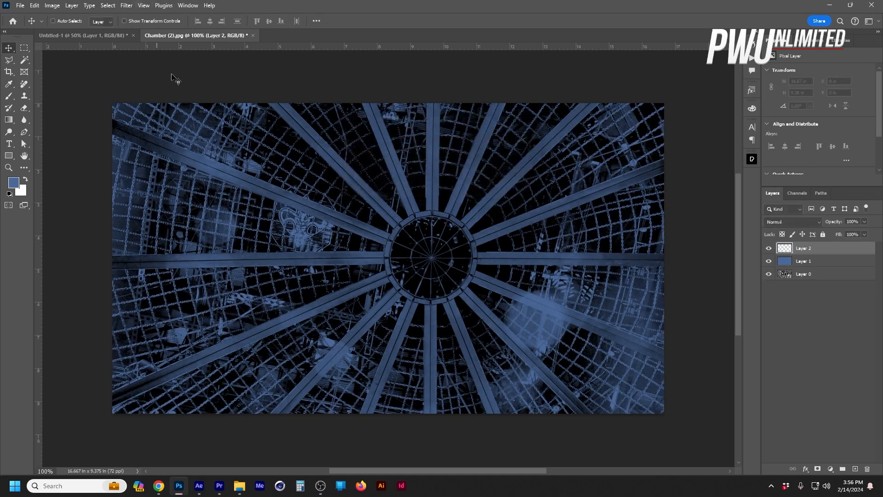
left_click(19, 185)
type("000000")
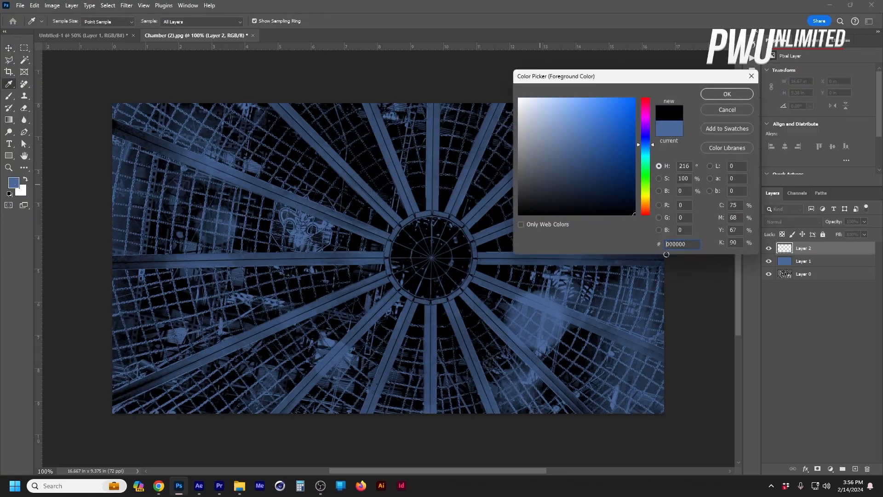
left_click(720, 95)
key("alt+BackSpace")
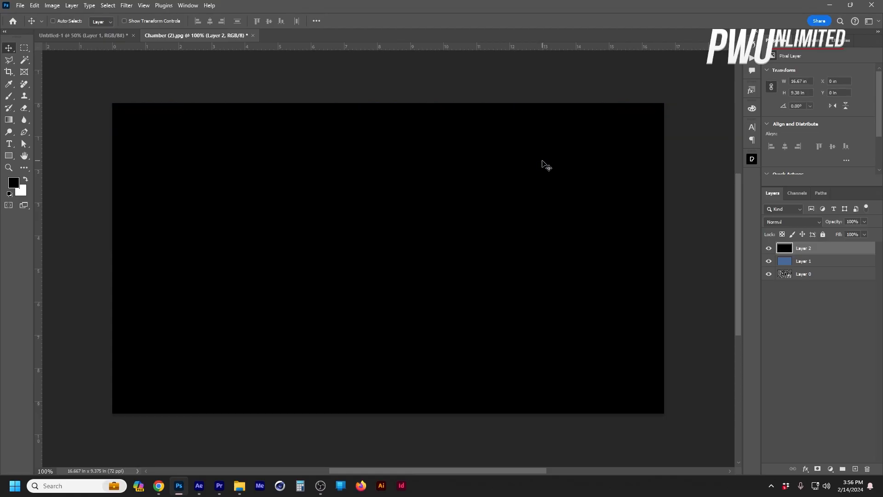
Open the Add Noise filter for the black layer.
left_click(126, 6)
mouse_move(161, 151)
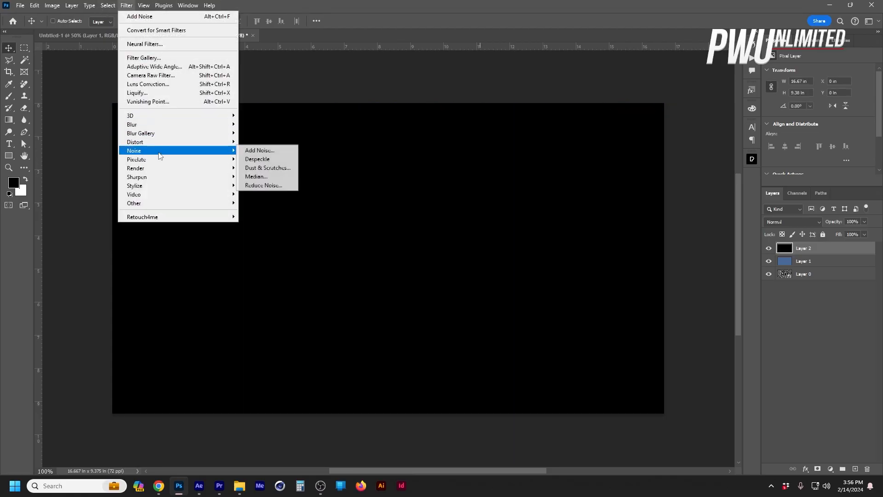
left_click(267, 151)
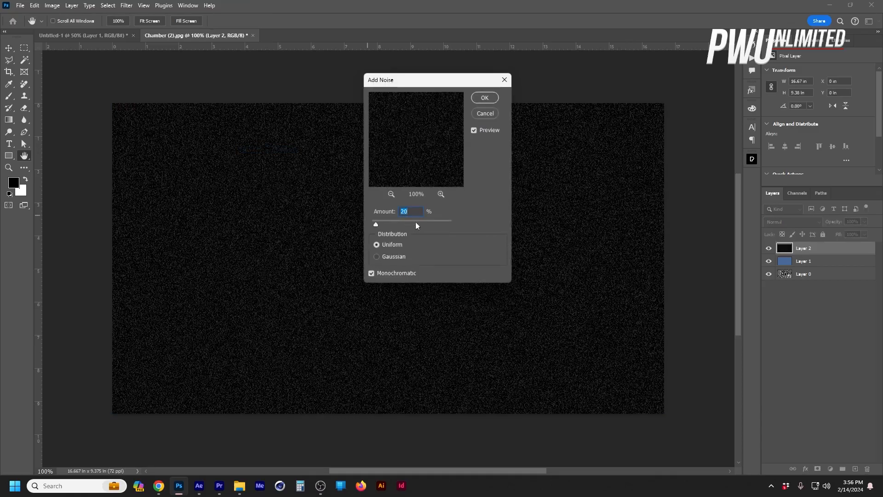